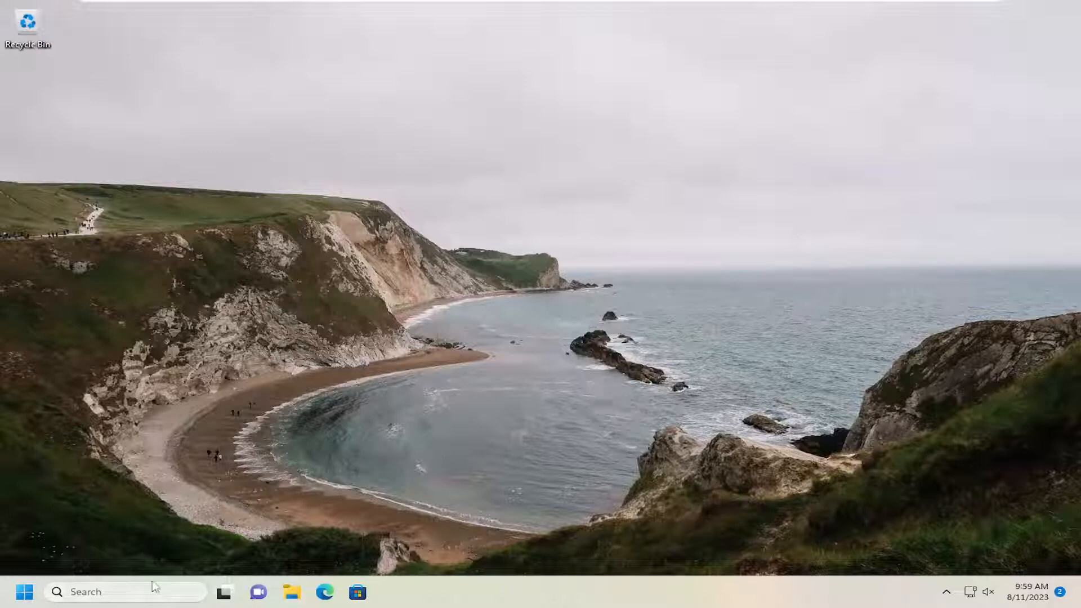
# Step: Search for settings and open the Settings app
pyautogui.click(138, 594)
pyautogui.write('settings')
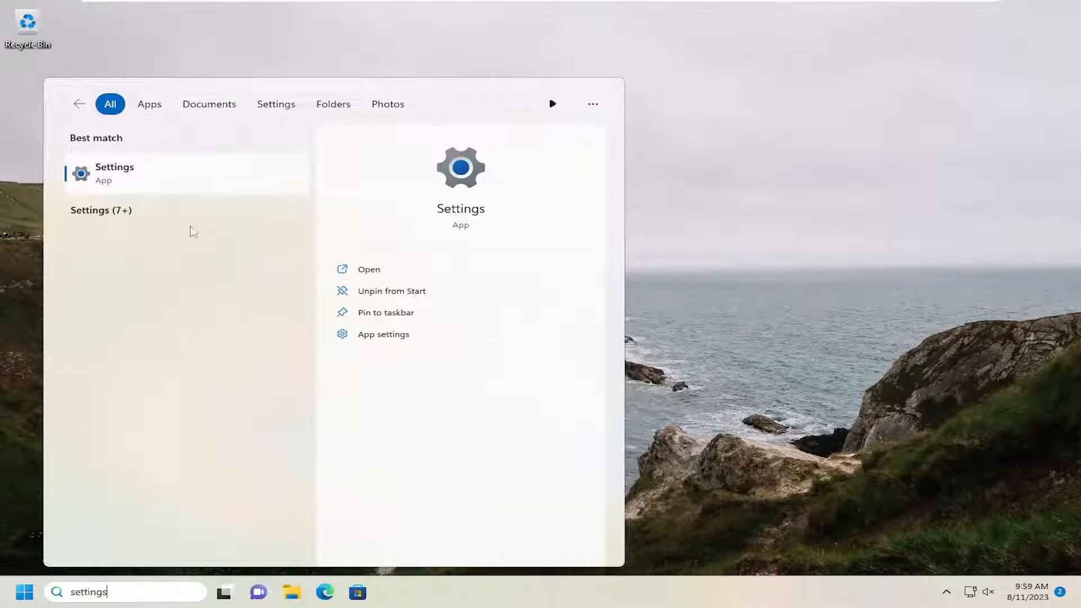
pyautogui.click(136, 176)
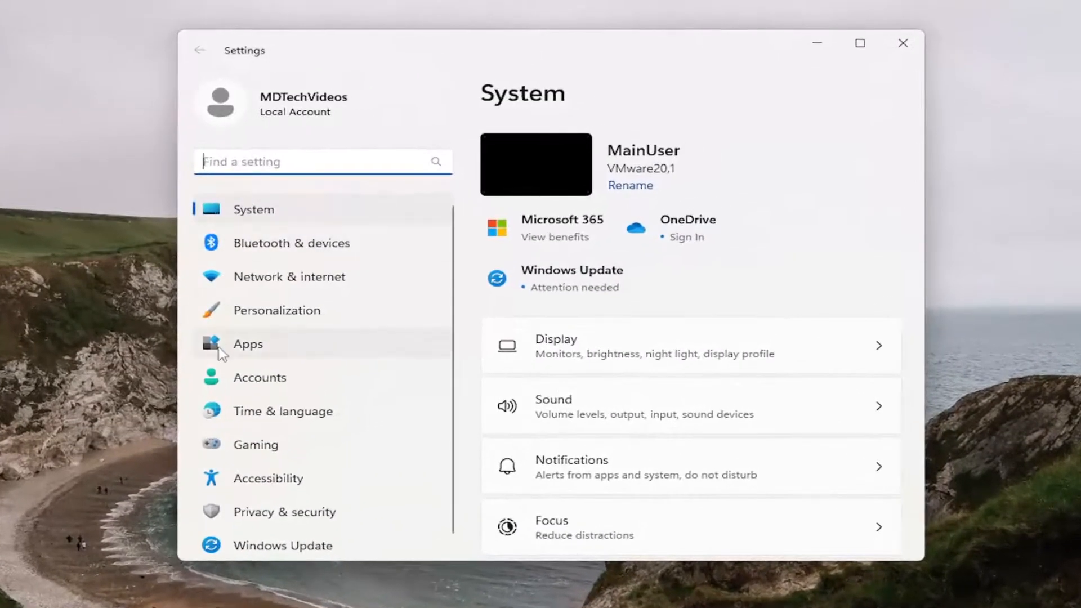
# Step: Go to the installed apps list and search it for windows security
pyautogui.click(305, 327)
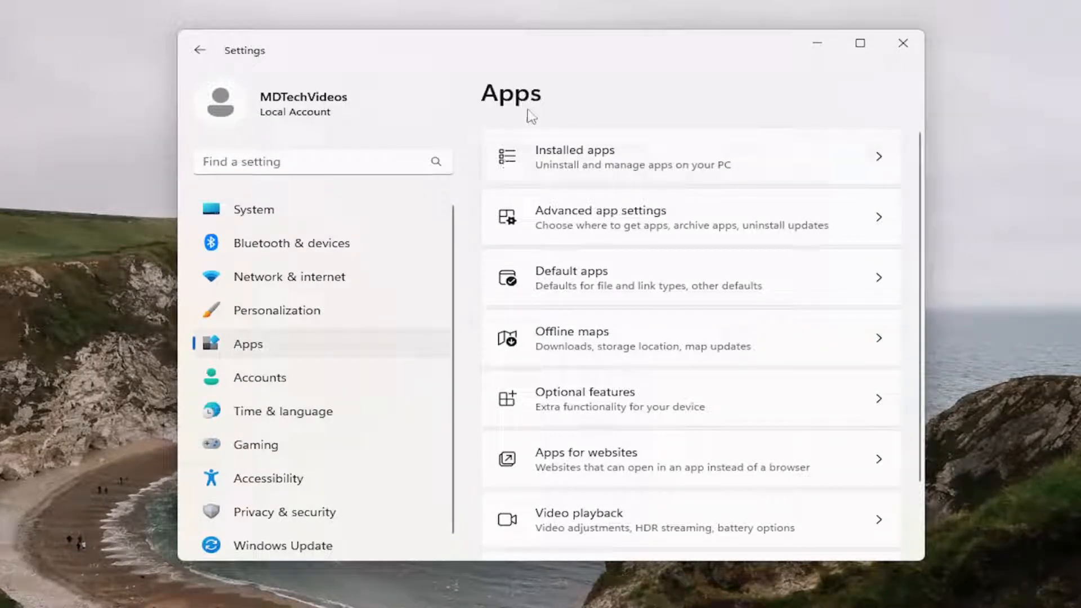
pyautogui.click(591, 151)
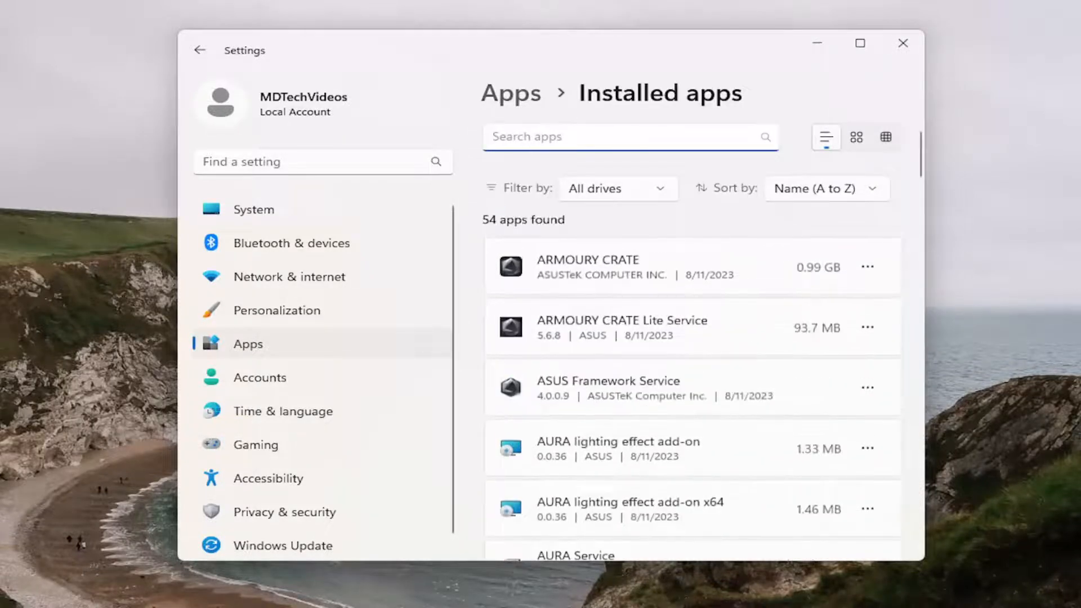
pyautogui.write('windows ')
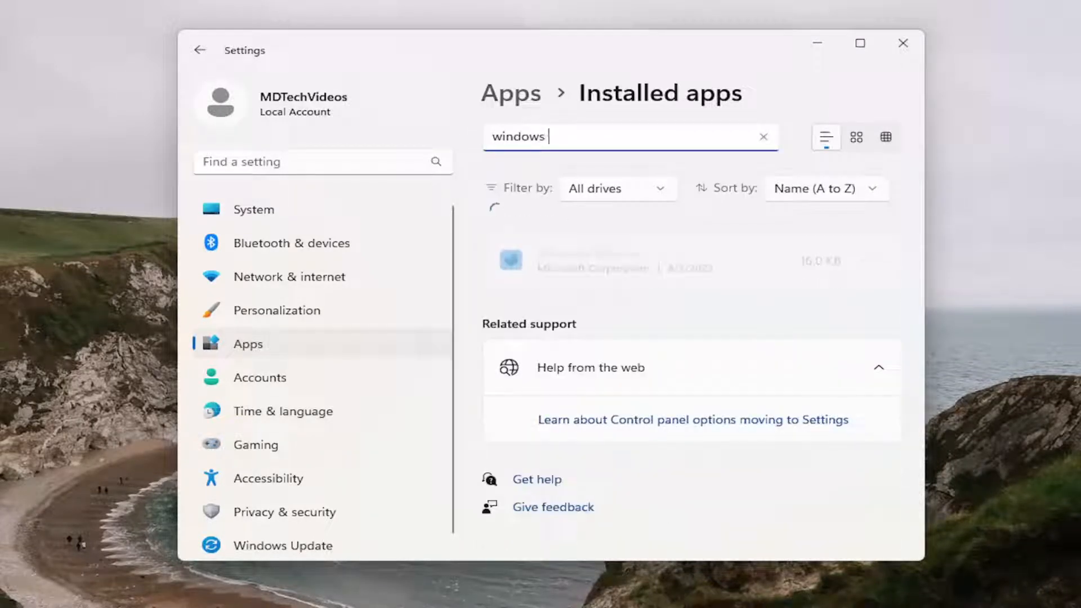
pyautogui.write('security')
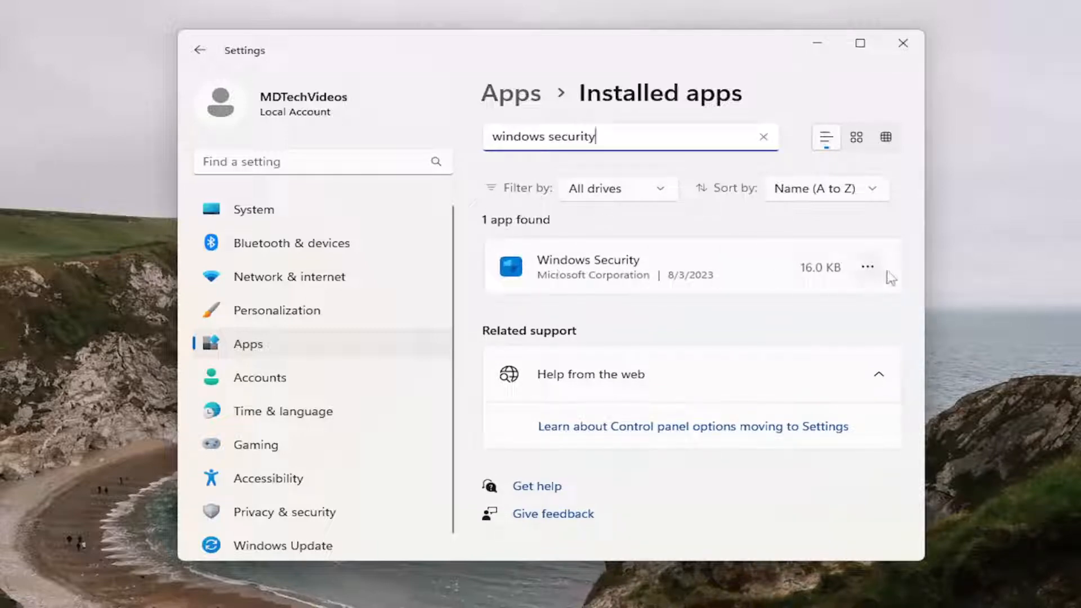
# Step: Open the advanced options of the Windows Security app
pyautogui.click(869, 268)
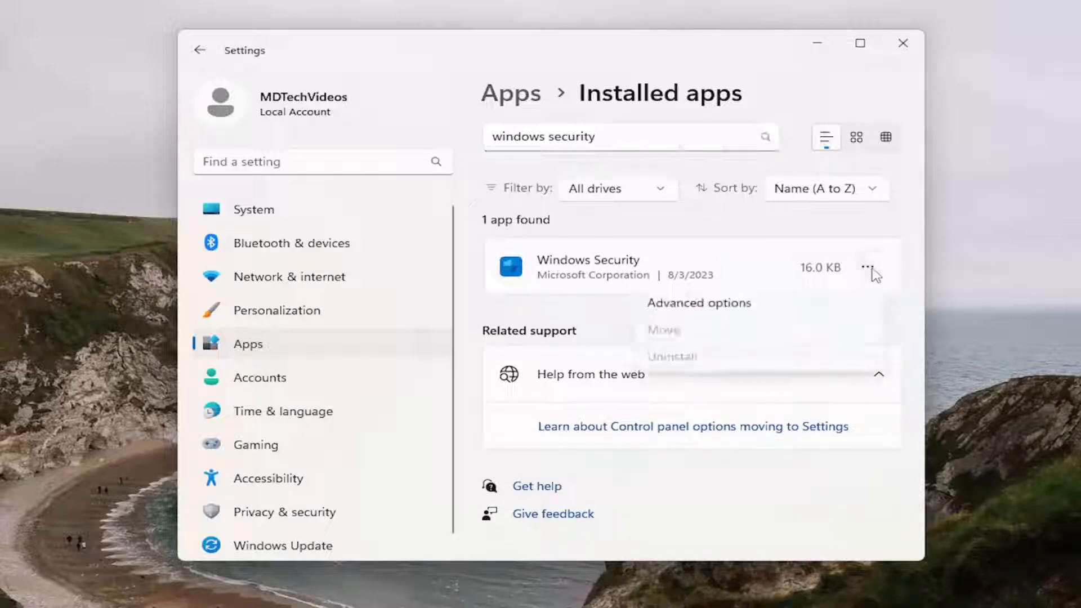
pyautogui.click(698, 304)
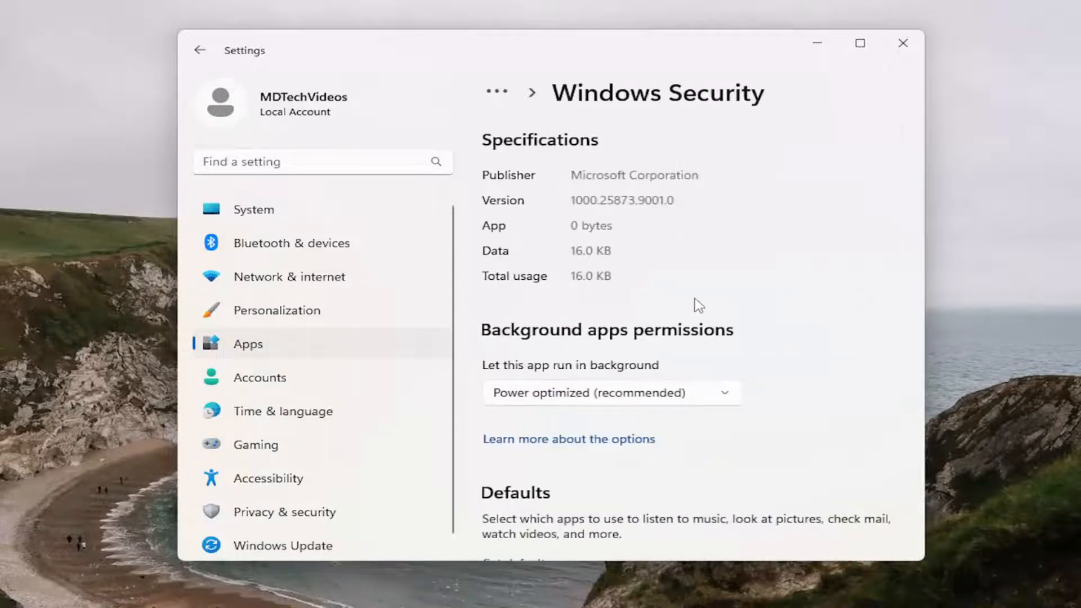
# Step: Repair and reset the Windows Security app, confirming the reset, and close Settings
pyautogui.scroll(-5, 696, 304)
pyautogui.scroll(-3, 694, 303)
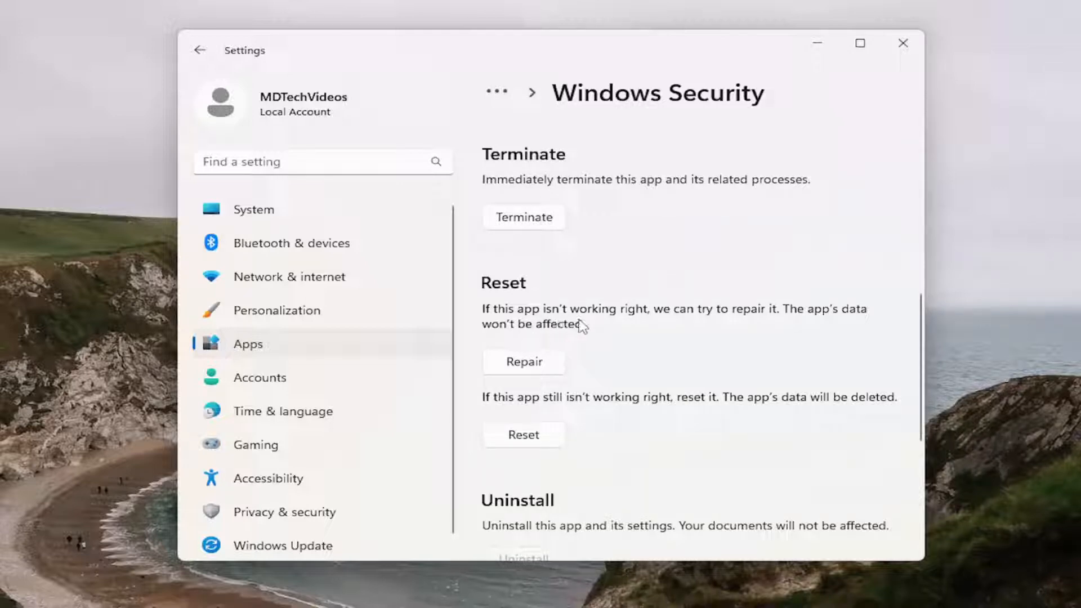
pyautogui.click(521, 366)
pyautogui.click(508, 444)
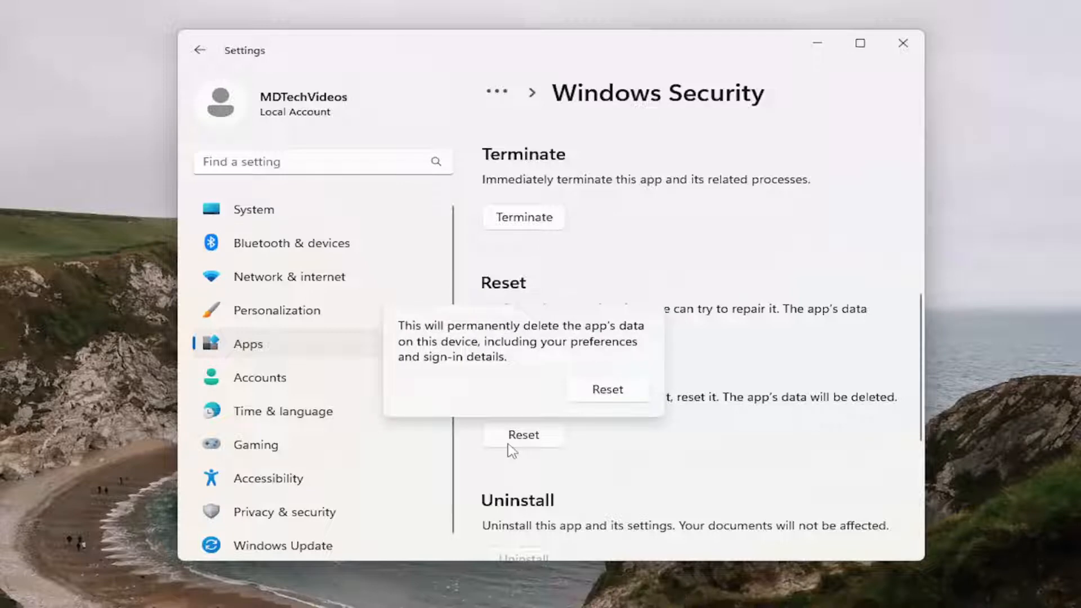
pyautogui.click(603, 390)
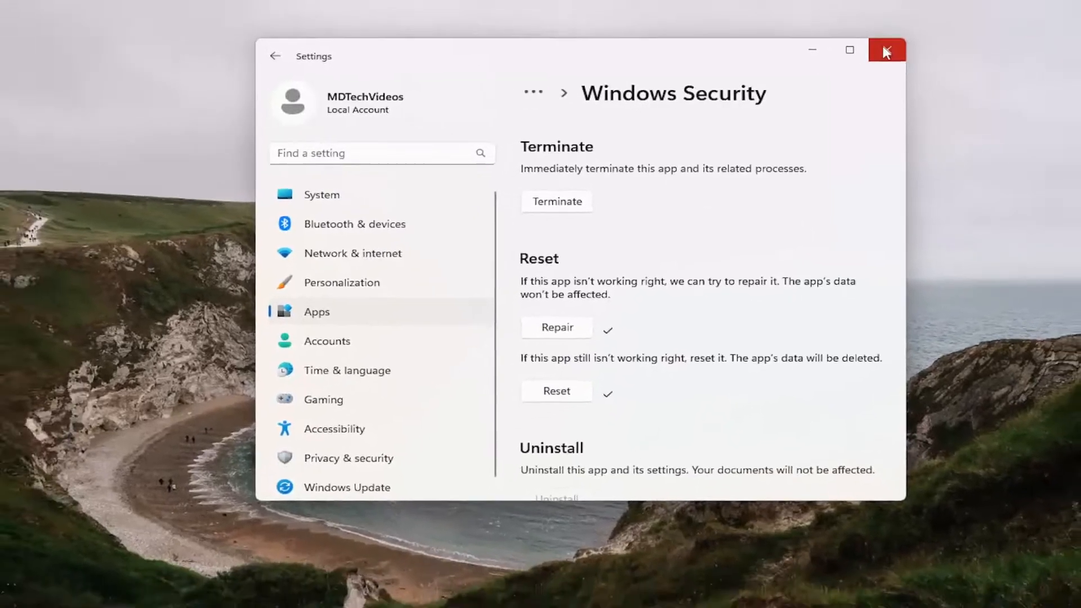
pyautogui.click(903, 43)
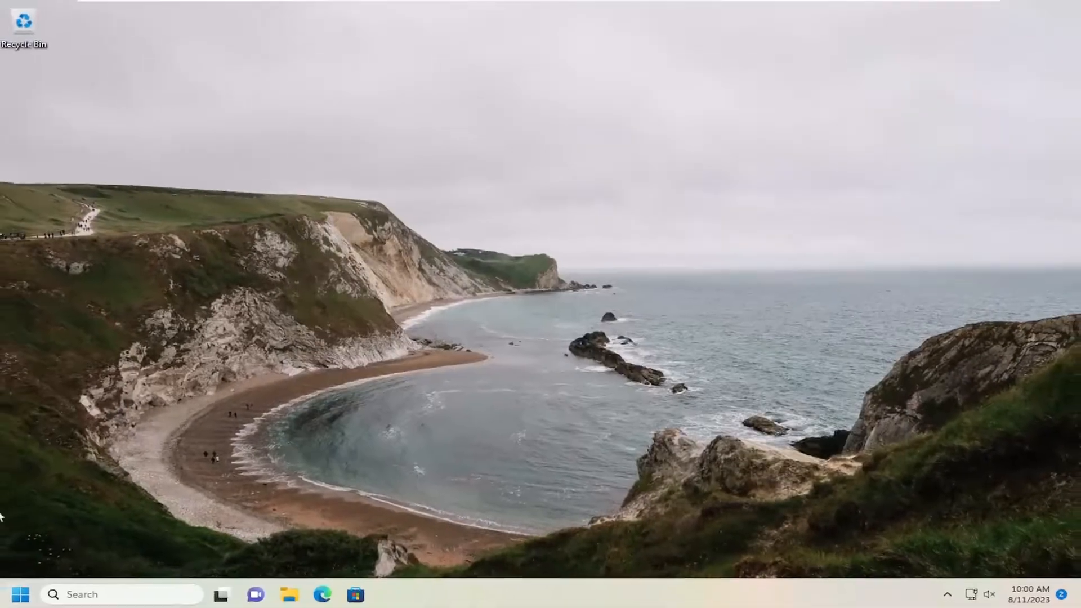
# Step: Restart the computer
pyautogui.rightClick(20, 594)
pyautogui.moveTo(85, 535)
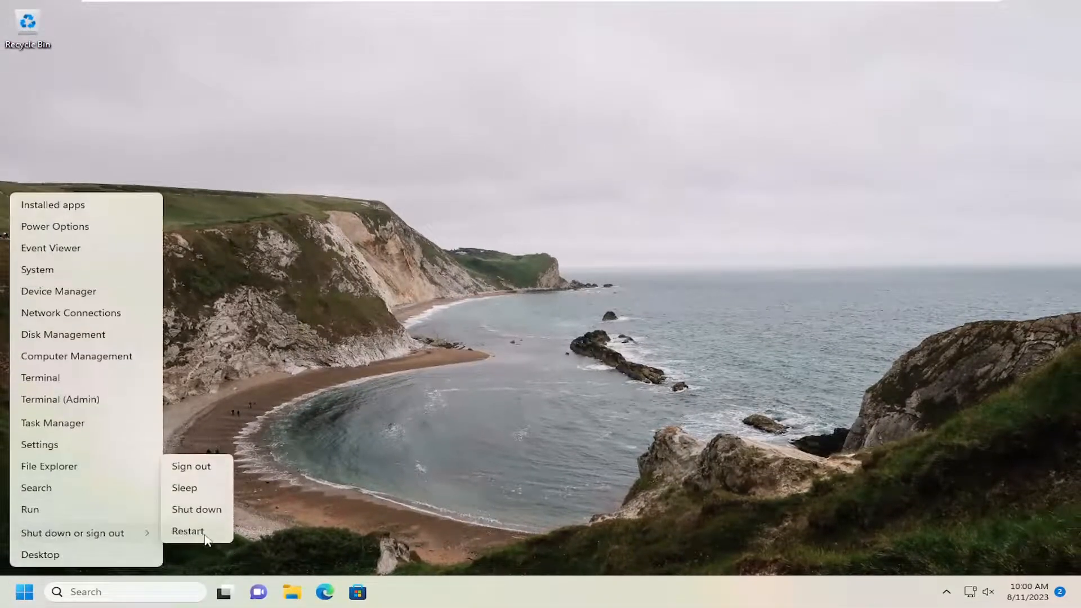
pyautogui.click(191, 532)
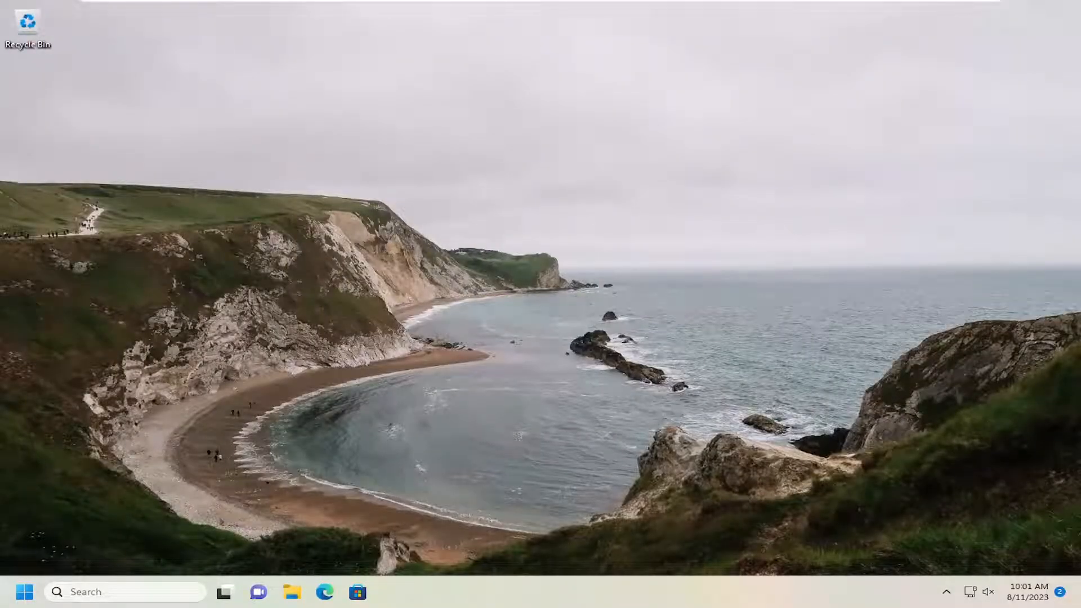
# Step: Search for group policy and open Edit group policy
pyautogui.click(115, 589)
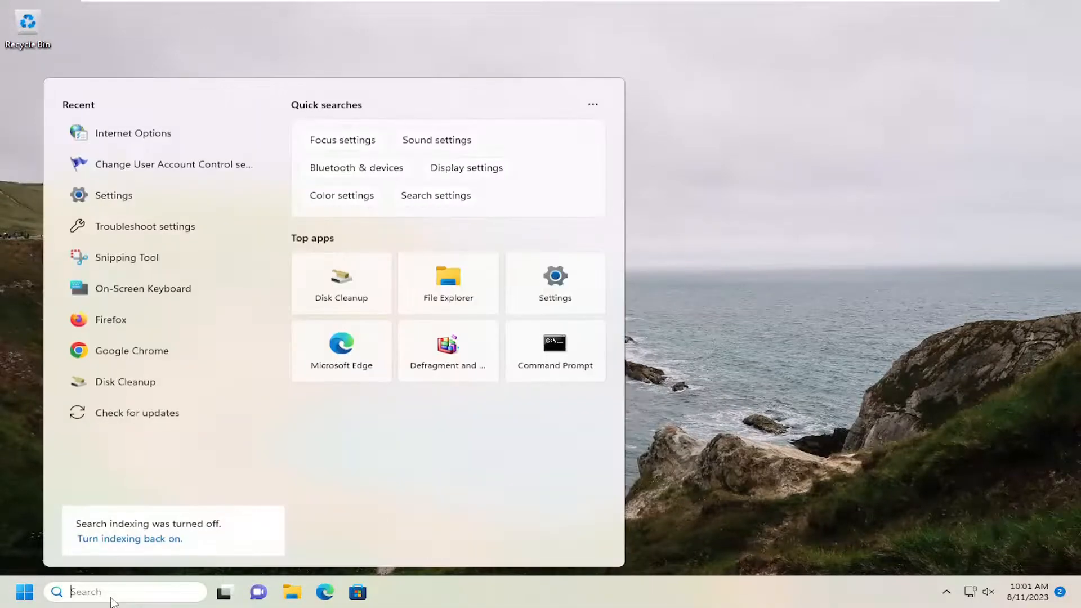
pyautogui.write('group policy')
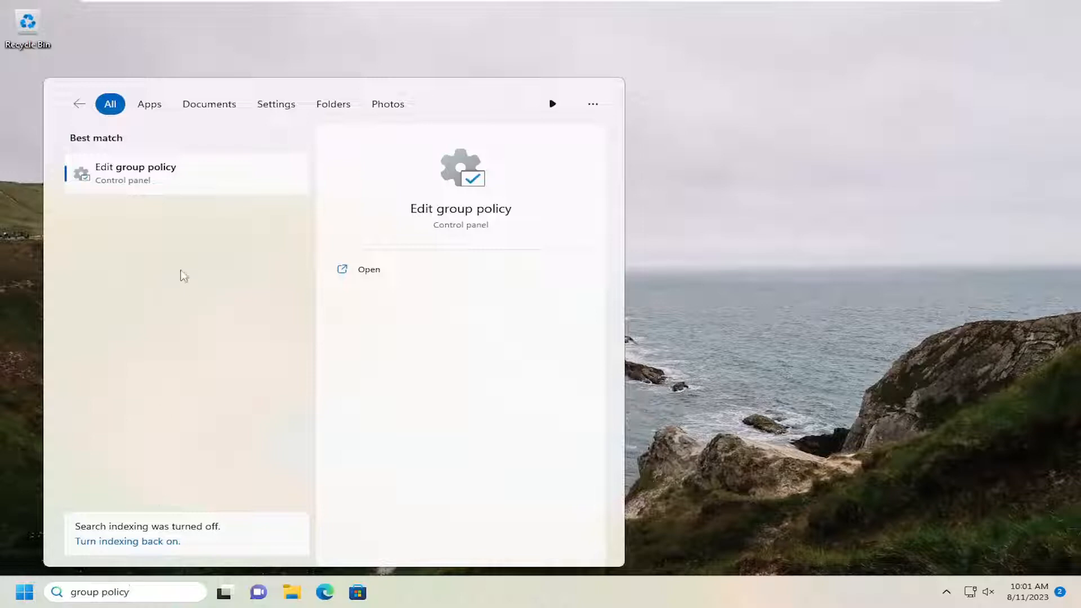
pyautogui.click(140, 172)
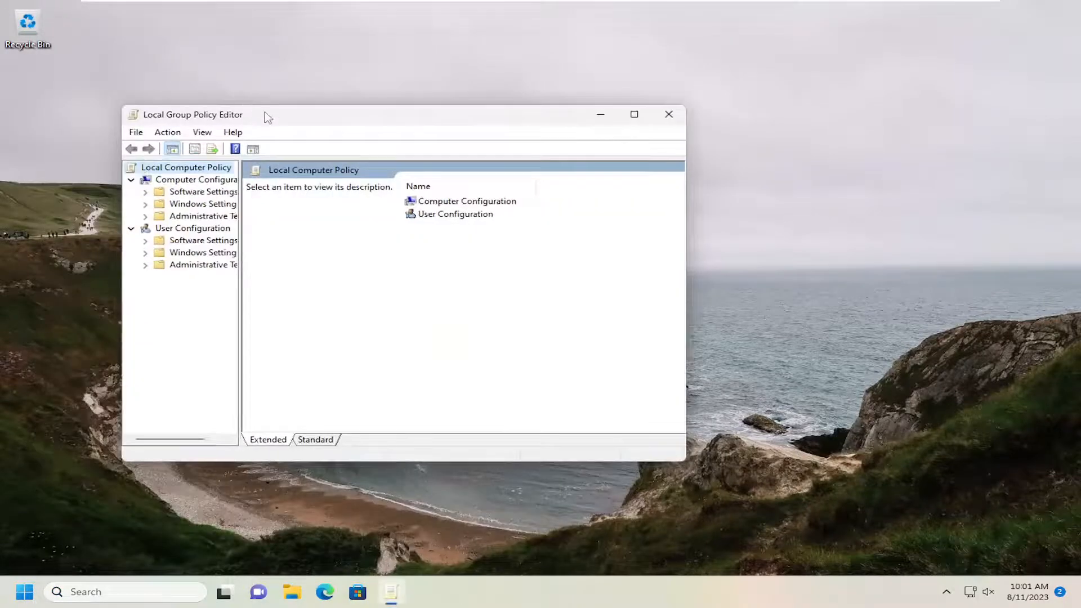
# Step: Move and enlarge the Local Group Policy Editor window and widen its navigation pane
pyautogui.moveTo(264, 116); pyautogui.dragTo(265, 54)
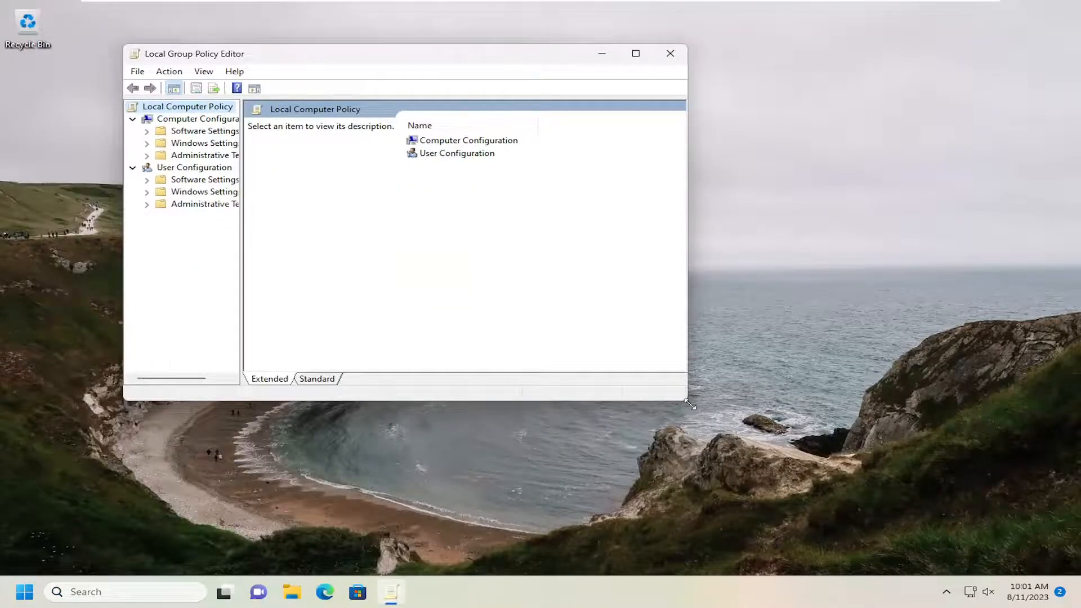
pyautogui.moveTo(690, 404); pyautogui.dragTo(833, 472)
pyautogui.moveTo(241, 265); pyautogui.dragTo(286, 273)
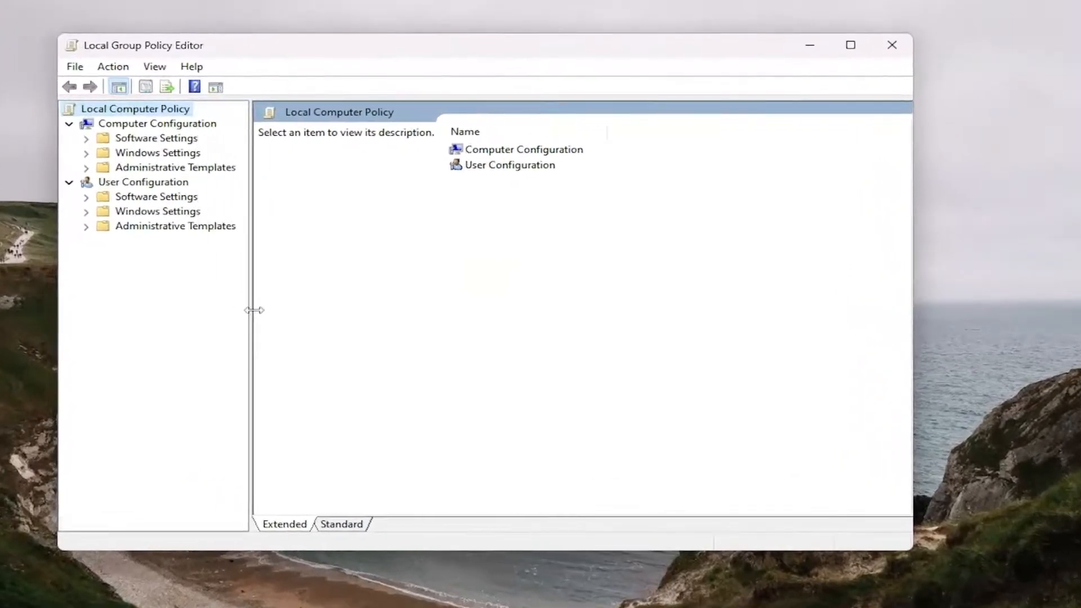
pyautogui.moveTo(254, 310); pyautogui.dragTo(266, 311)
pyautogui.moveTo(413, 48); pyautogui.dragTo(449, 54)
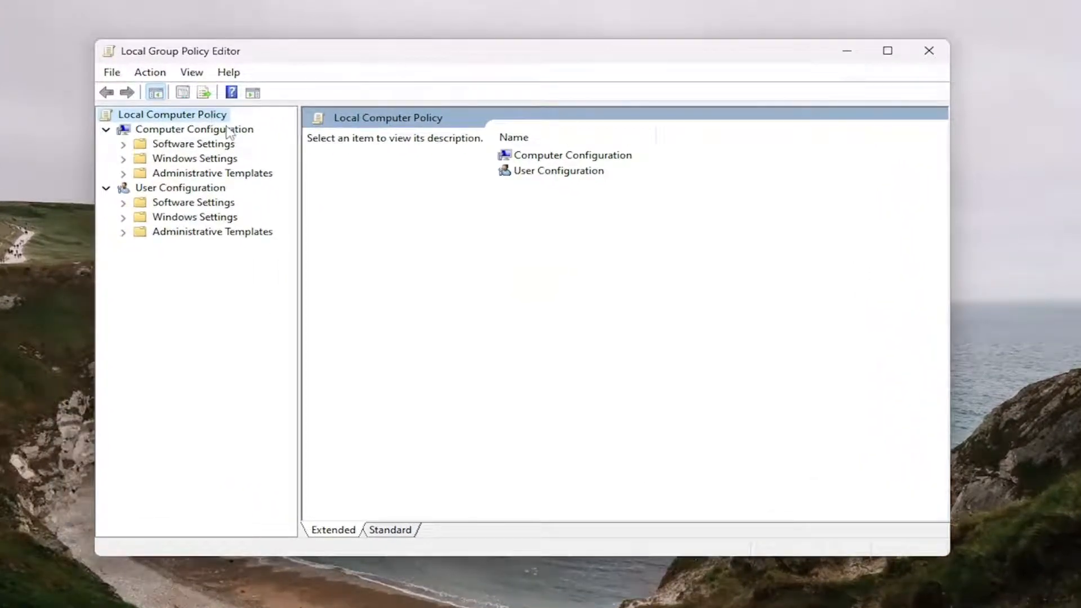
# Step: Open the Turn off Microsoft Defender Antivirus policy under Computer Configuration > Administrative Templates > Windows Components > Microsoft Defender Antivirus
pyautogui.click(184, 130)
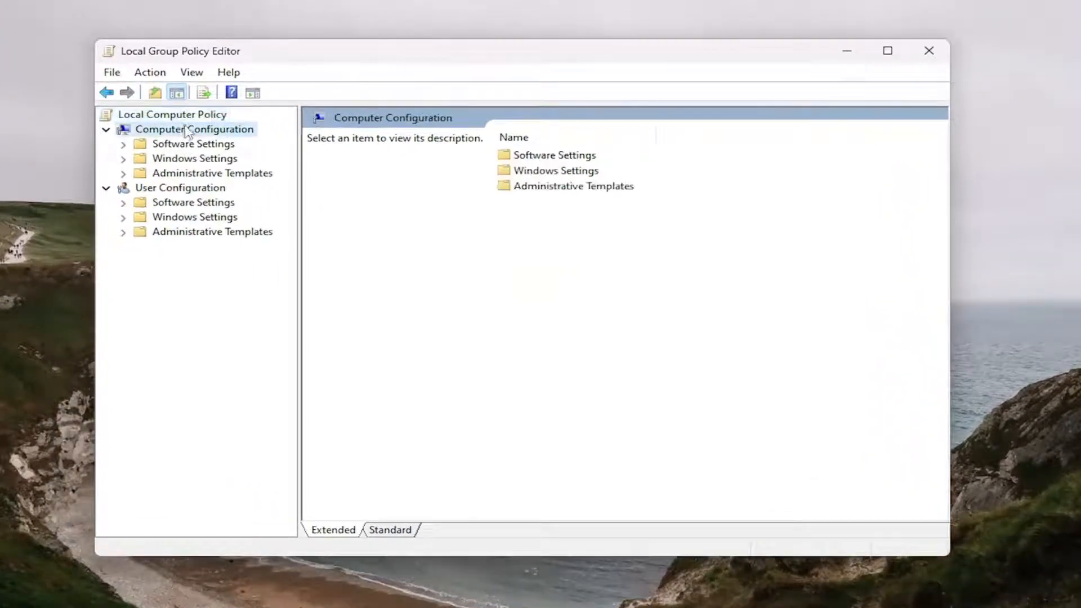
pyautogui.doubleClick(168, 174)
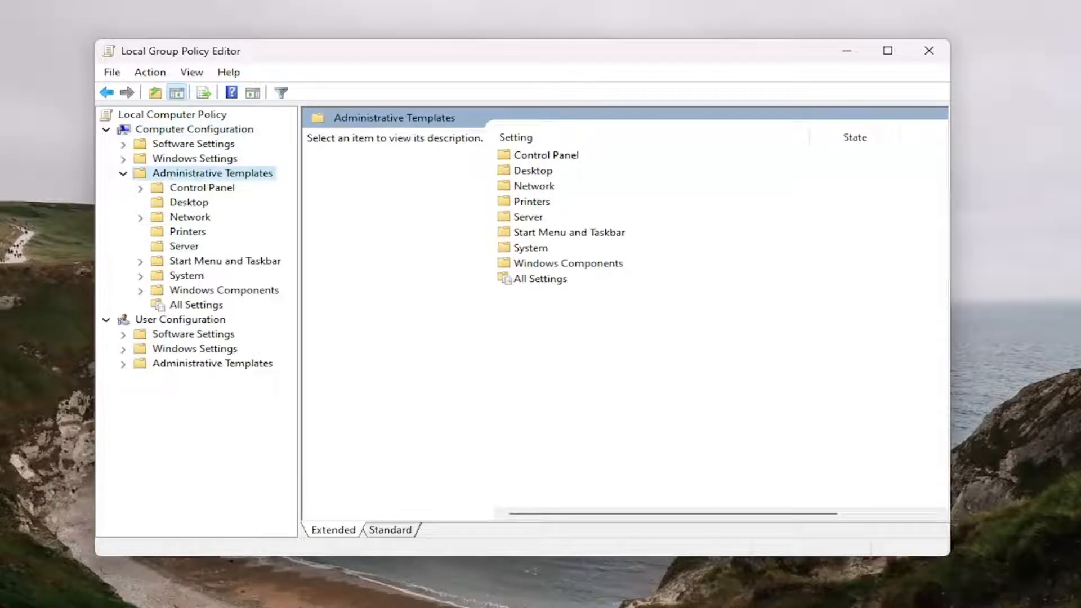
pyautogui.doubleClick(233, 291)
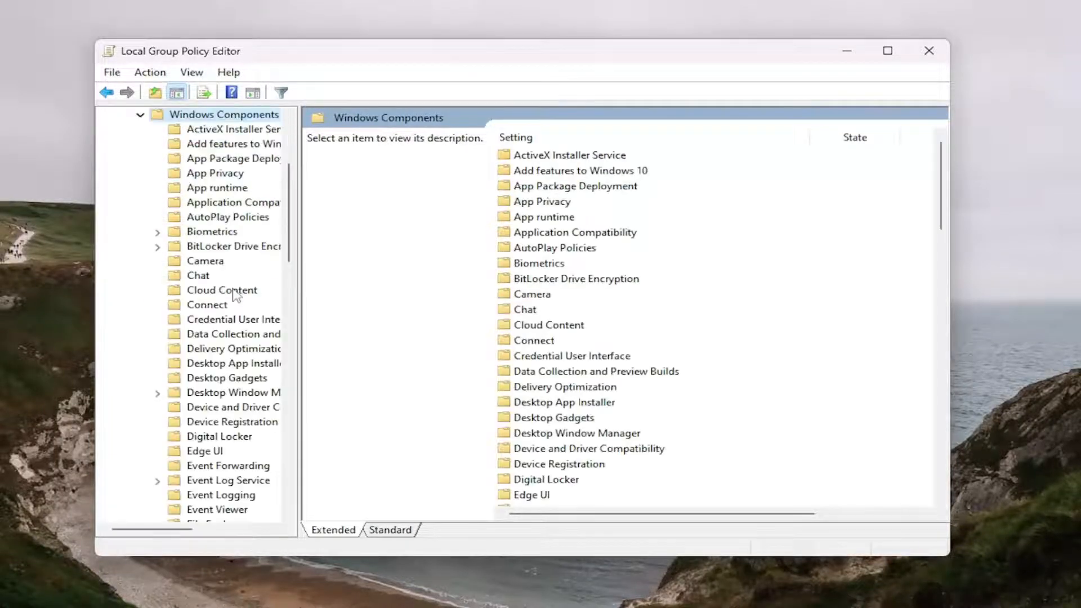
pyautogui.moveTo(299, 298); pyautogui.dragTo(375, 298)
pyautogui.scroll(-8, 222, 346)
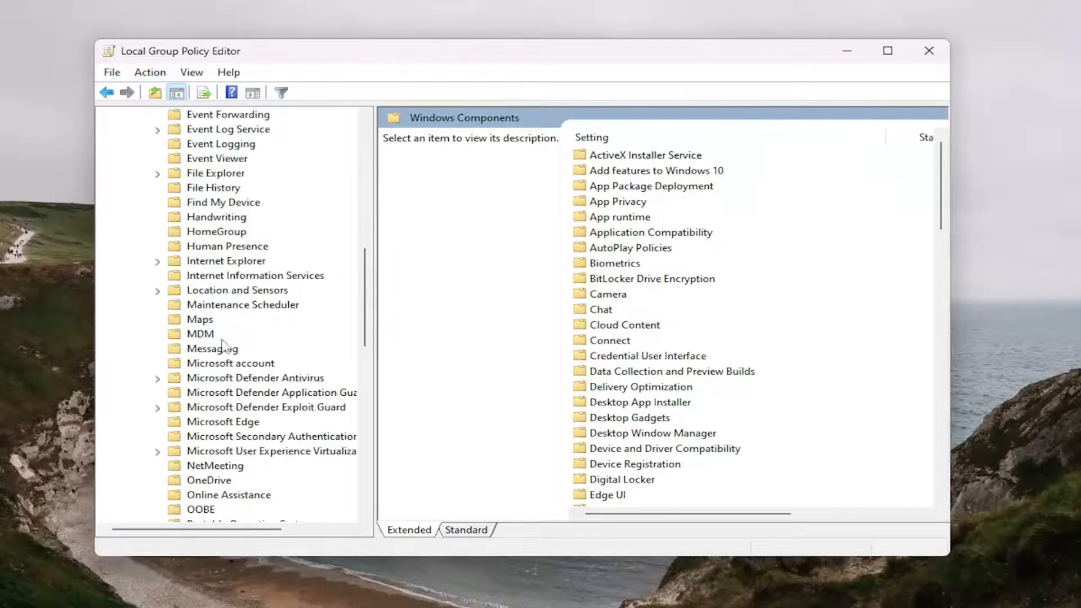
pyautogui.doubleClick(245, 380)
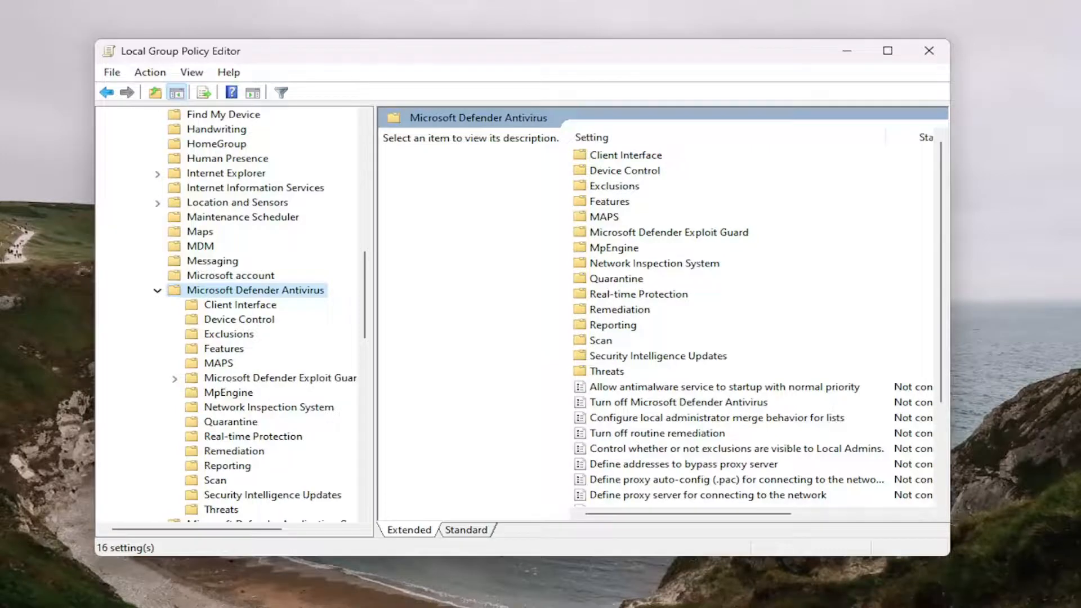
pyautogui.doubleClick(681, 405)
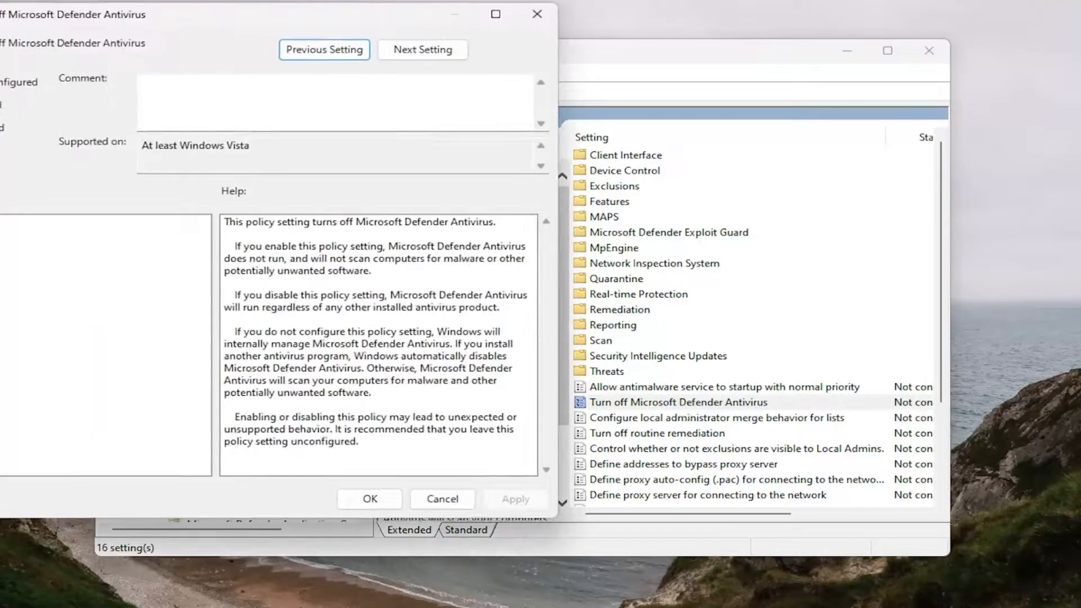
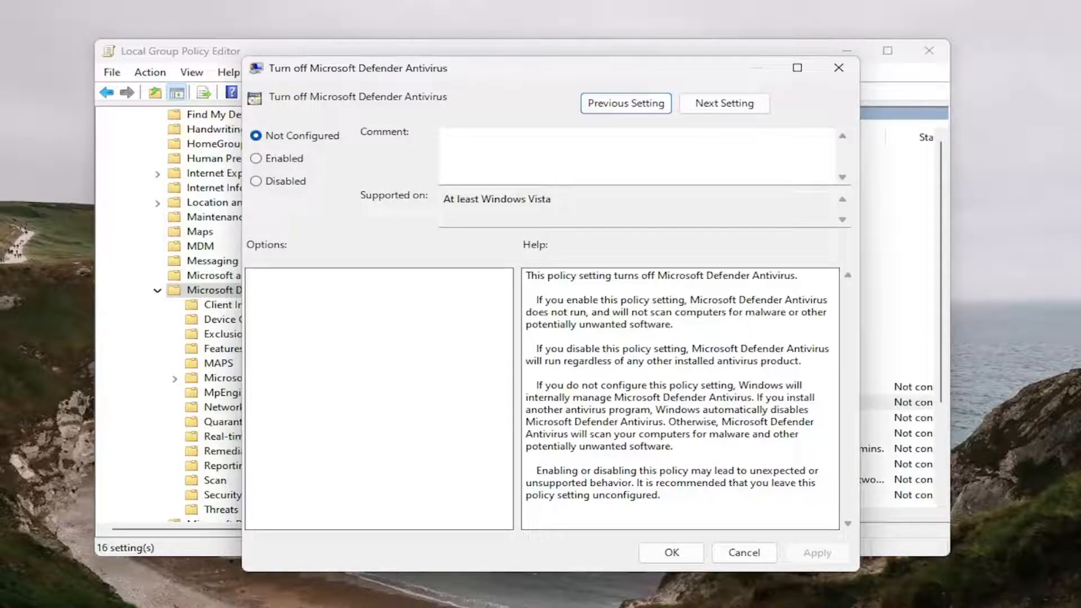
# Step: Close the Turn off Microsoft Defender Antivirus dialog unchanged and collapse the policy folder tree back to Local Computer Policy
pyautogui.click(839, 68)
pyautogui.click(157, 290)
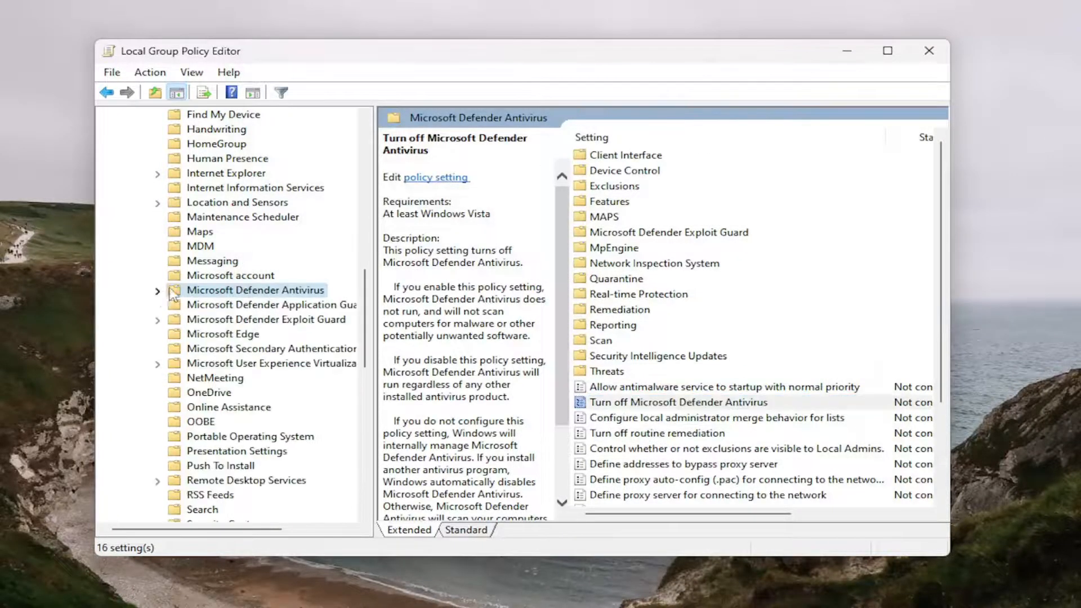
pyautogui.scroll(14, 176, 282)
pyautogui.click(140, 290)
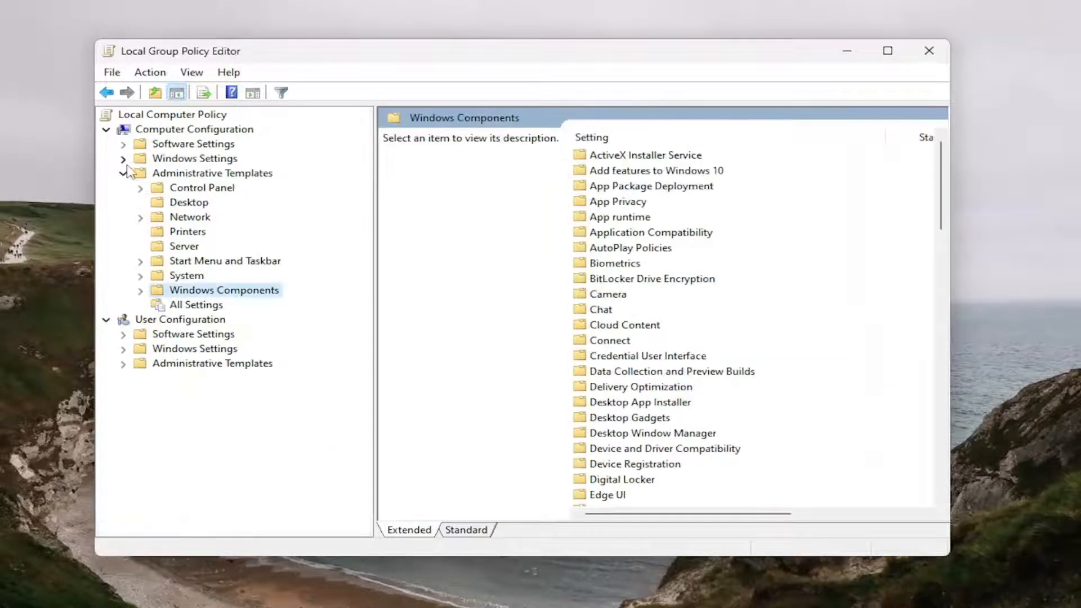
pyautogui.click(122, 172)
pyautogui.click(152, 129)
pyautogui.click(156, 114)
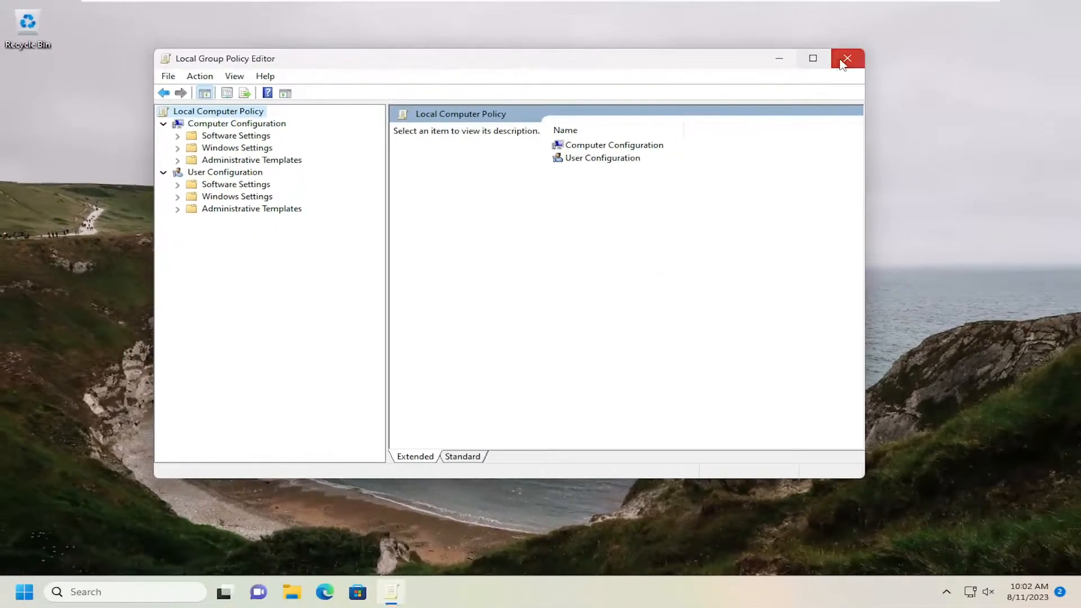
# Step: Close the Local Group Policy Editor and restart the computer
pyautogui.click(920, 51)
pyautogui.rightClick(22, 592)
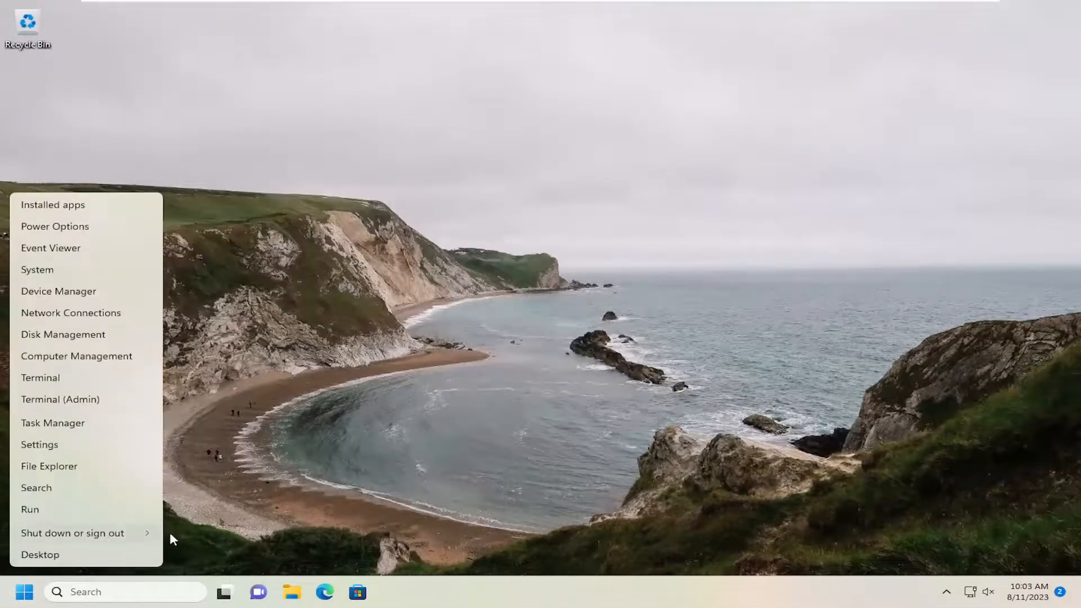
pyautogui.click(186, 528)
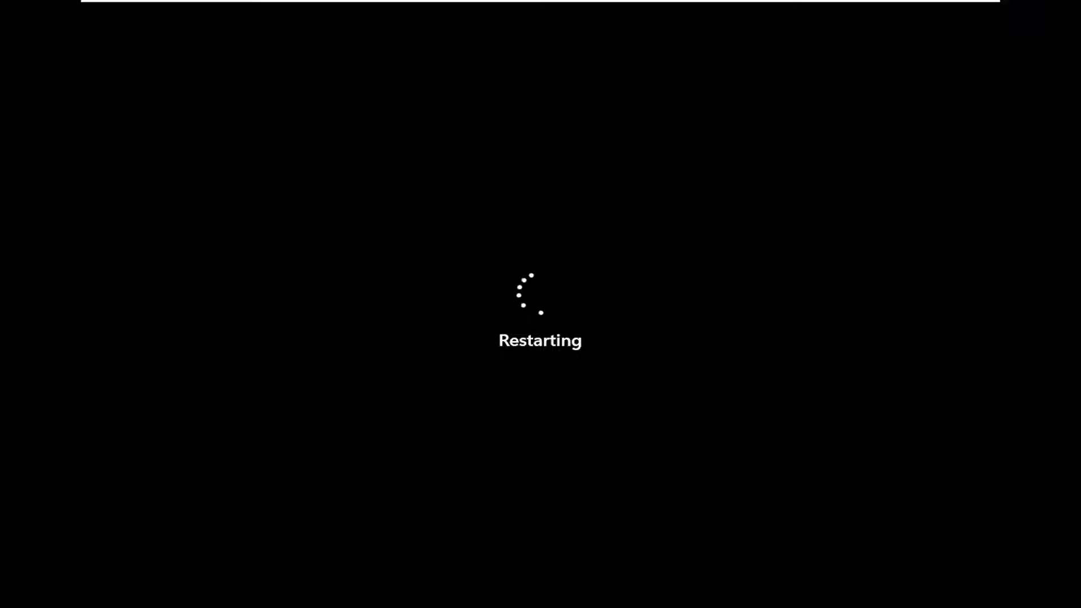